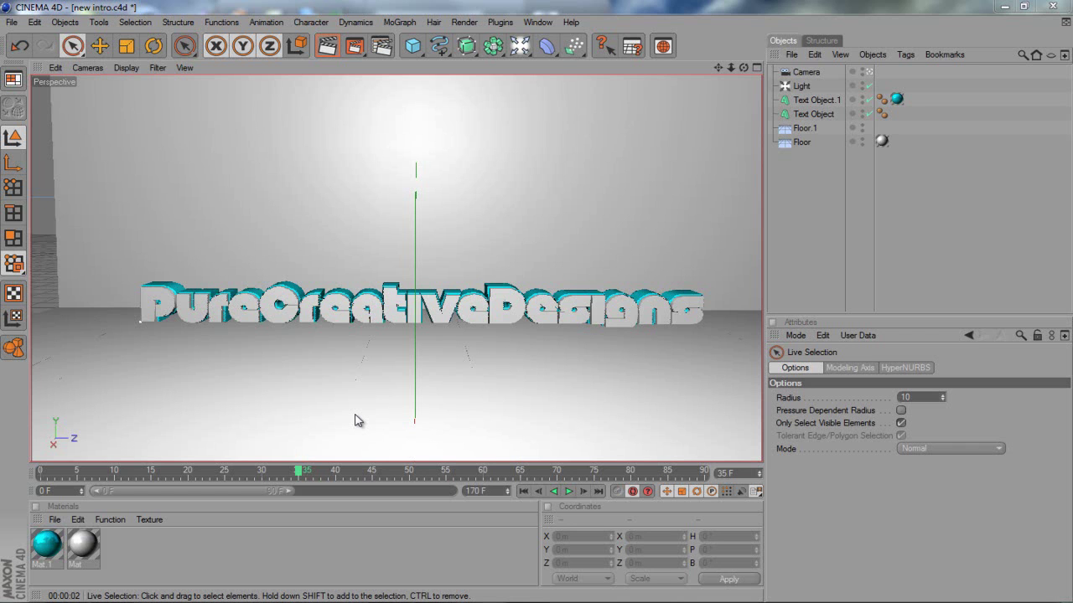
Step: Render the active viewport to preview the PureCreativeDesigns text with its floor reflection and shadow
left_click(327, 46)
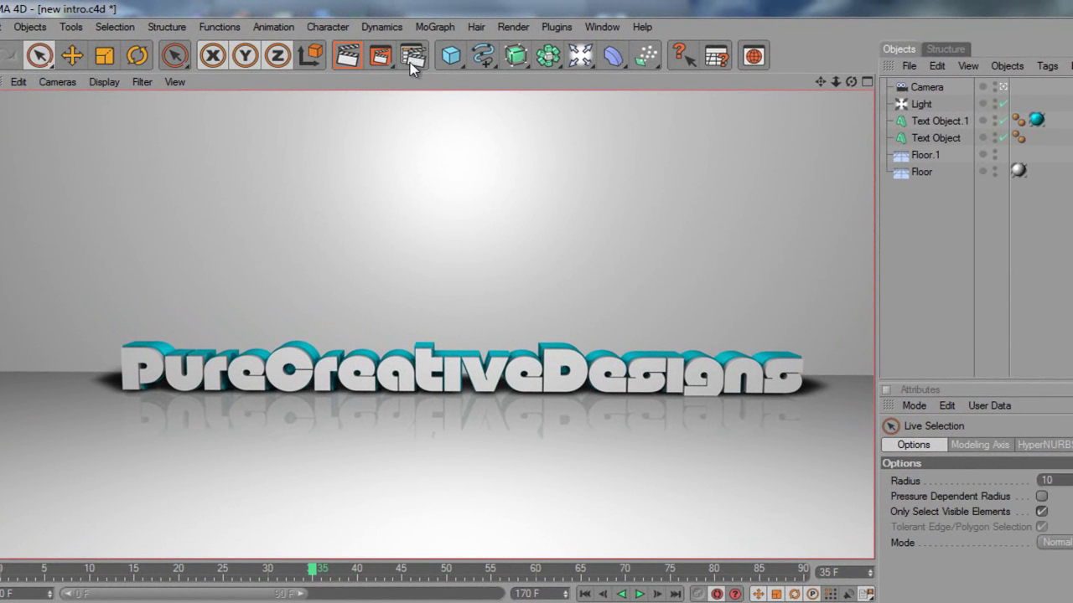
Step: Open Render Settings, confirm Full Render as the engine, and show the Output page
left_click(411, 57)
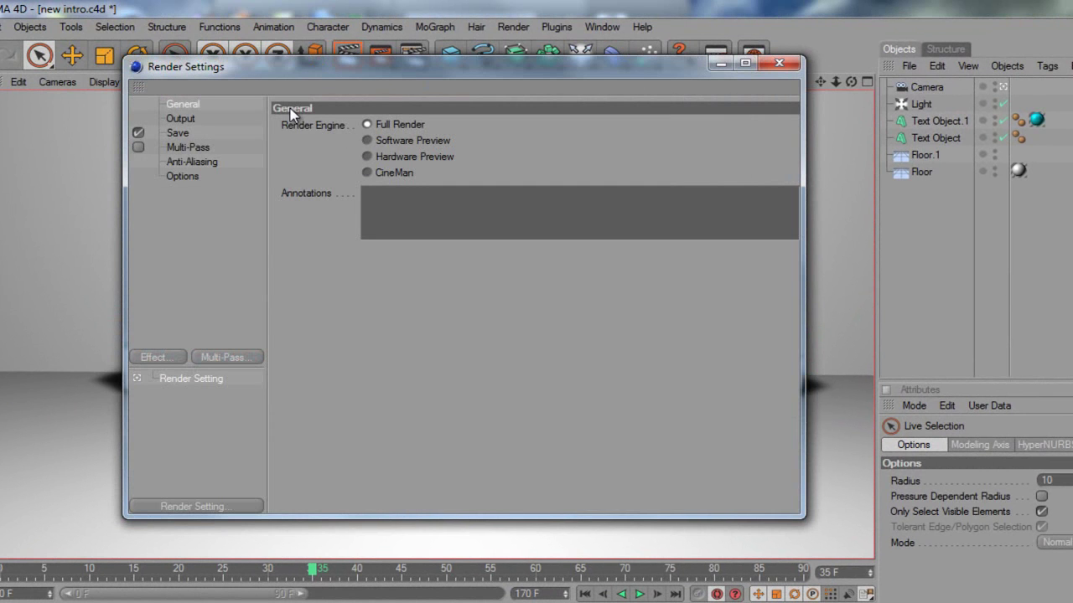
left_click(330, 126)
left_click(184, 119)
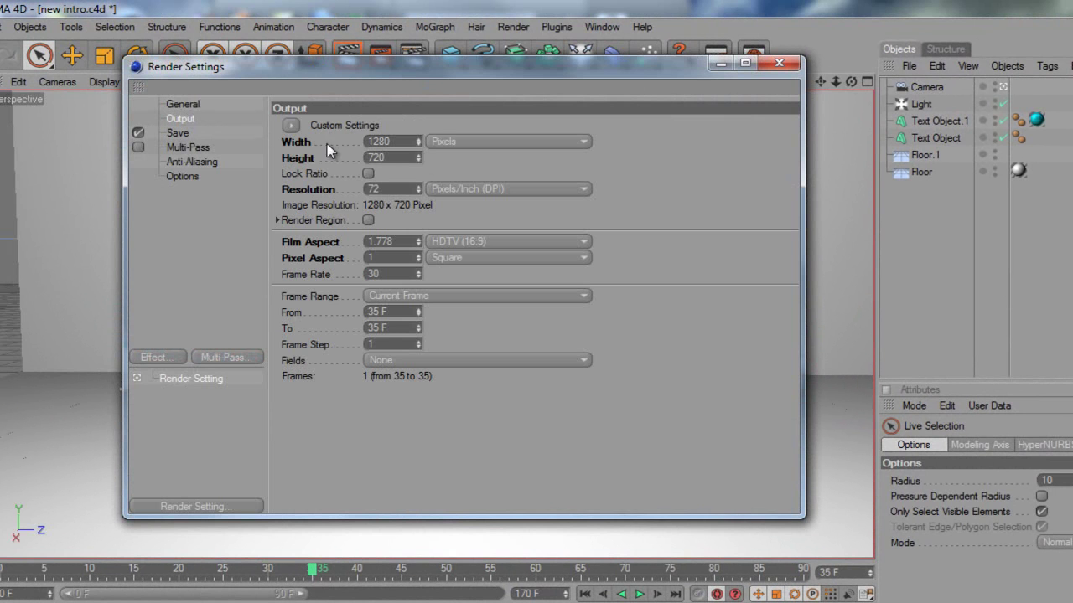
left_click(400, 140)
Step: Check the output Width of 1280 and Height of 720, then begin editing the start frame
left_click_drag(393, 141, 350, 142)
left_click(379, 142)
left_click(370, 142)
key("Tab")
left_click(391, 141)
left_click(377, 311)
Step: Set the render start frame (From) to 0
left_click(381, 327)
double_click(381, 312)
type("0")
left_click(382, 328)
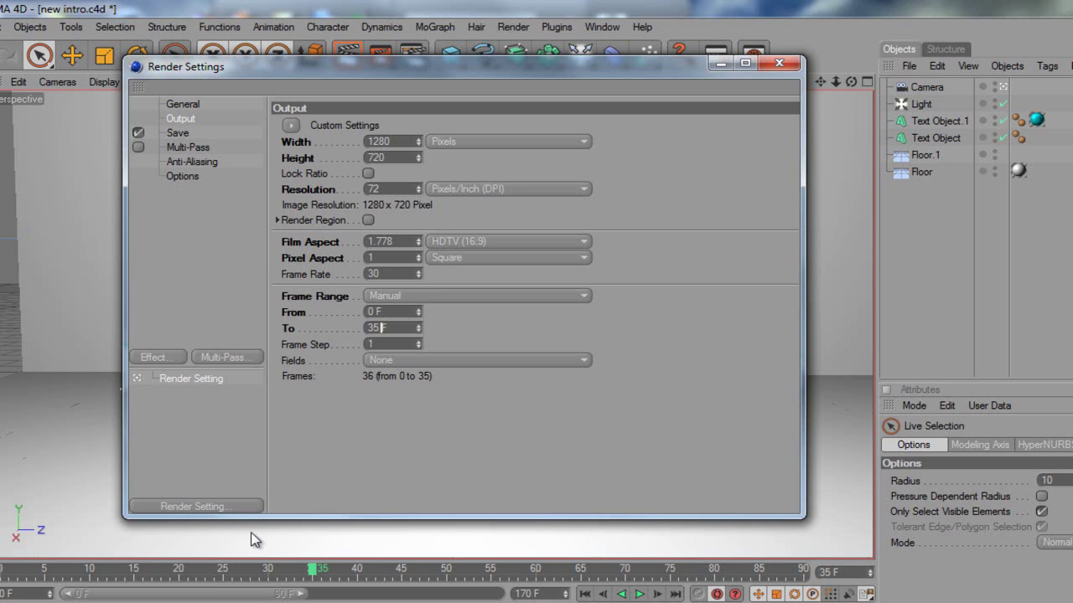
Step: Find the animation's last frame on the timeline and set the render end frame to 165
left_click_drag(251, 596, 540, 595)
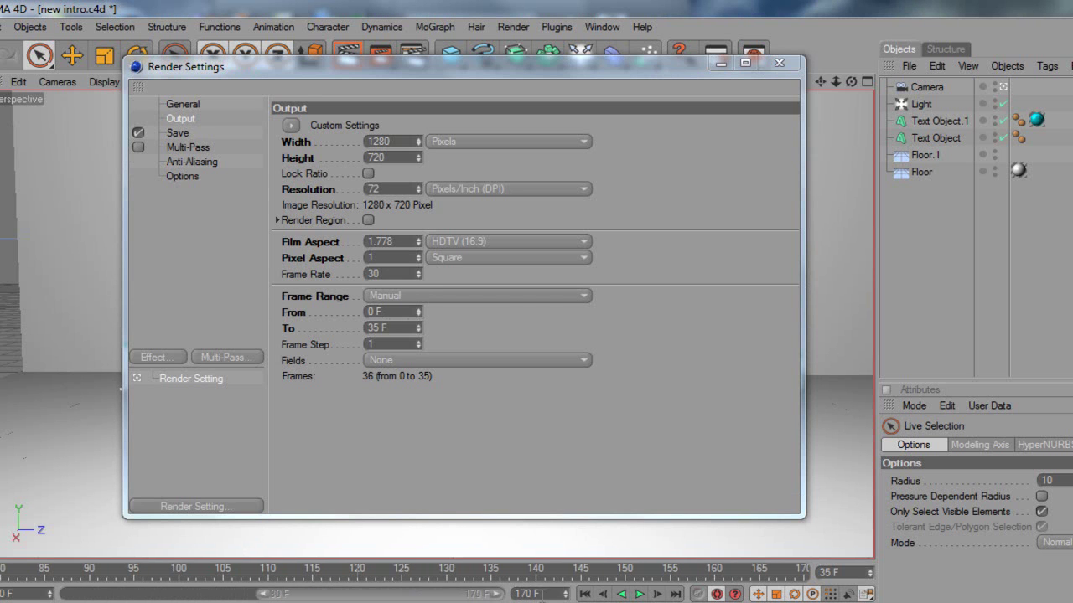
left_click(803, 574)
left_click_drag(803, 574, 757, 575)
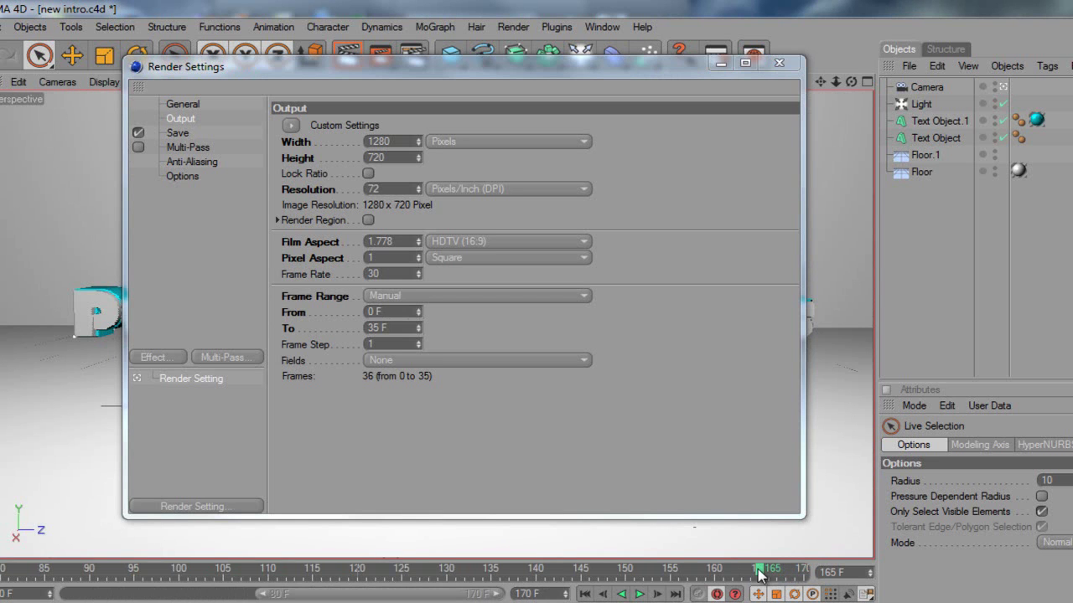
double_click(373, 328)
type("165")
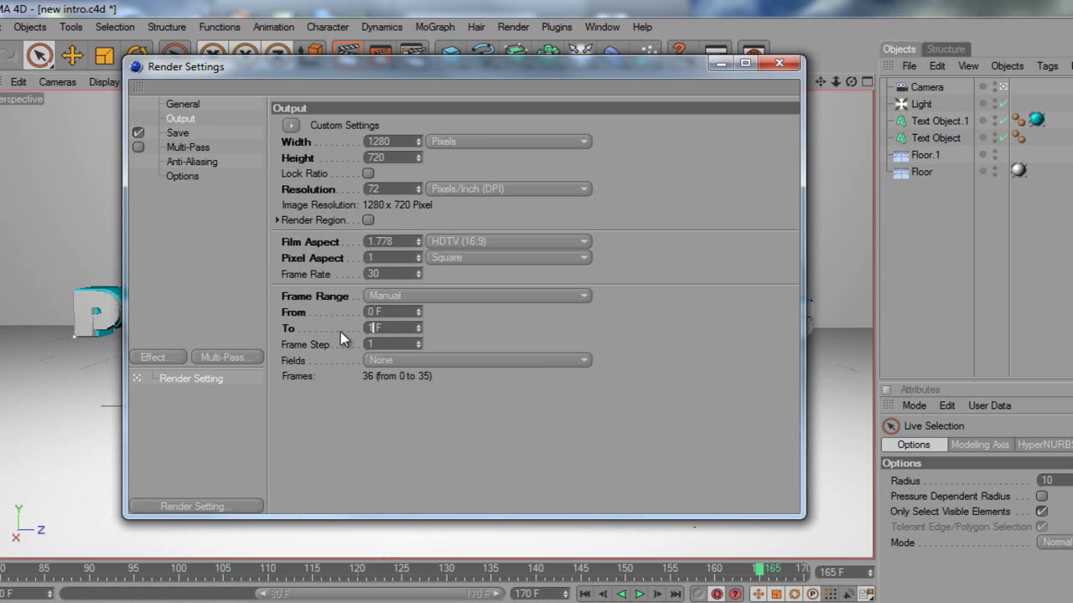
key("Return")
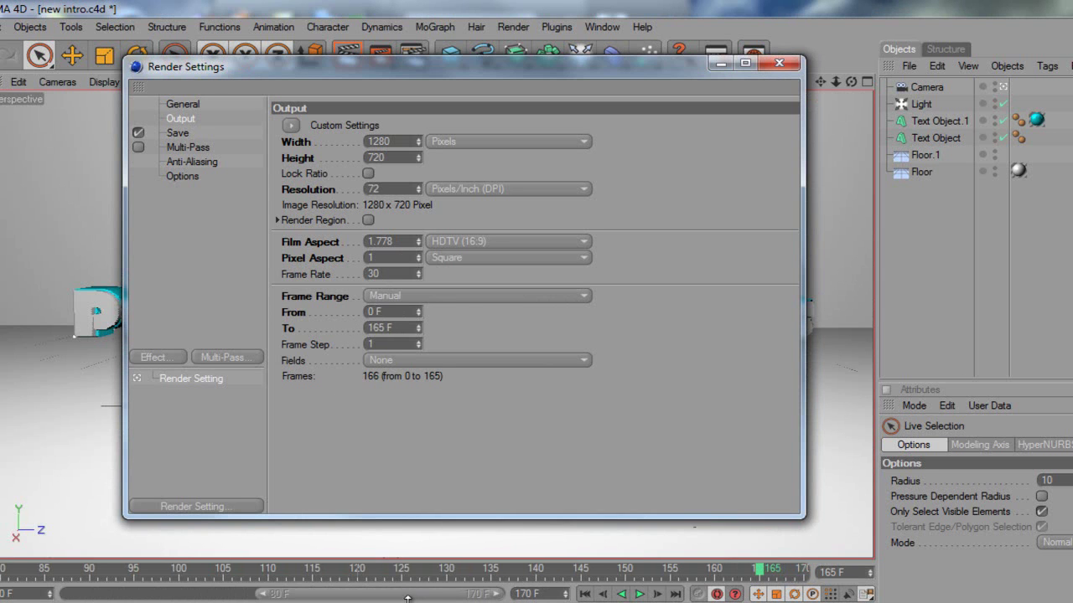
left_click_drag(400, 595, 2, 578)
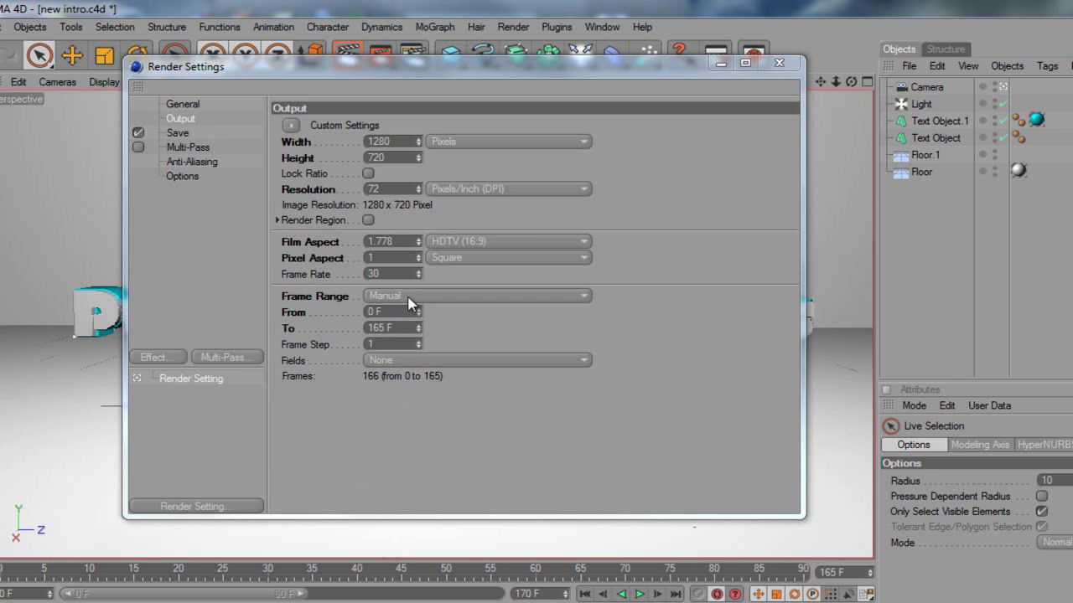
Step: Recheck the output Width 1280 and Height 720
double_click(390, 142)
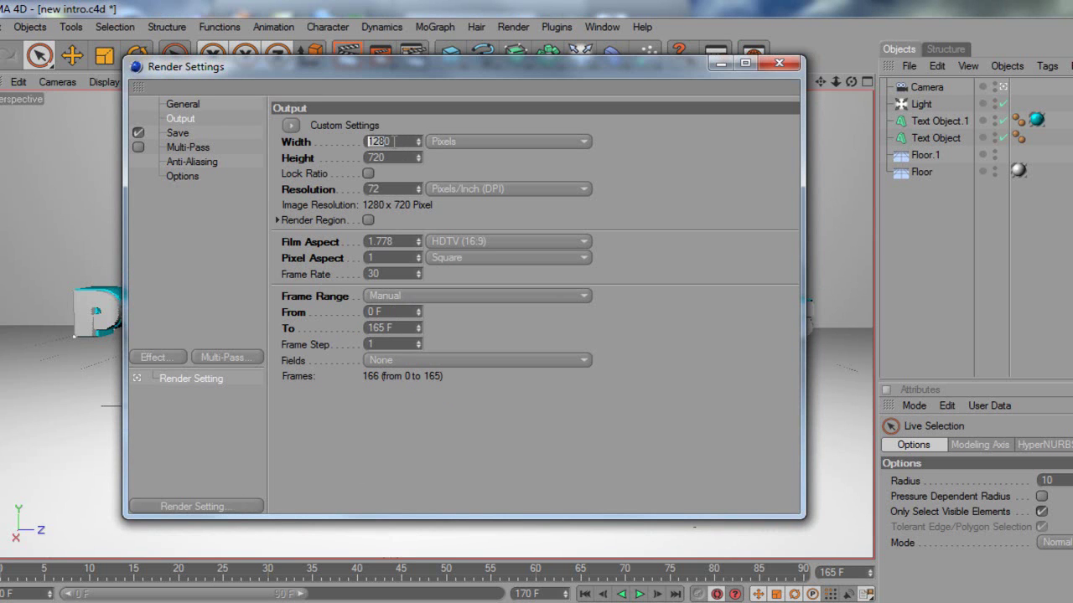
key("Tab")
key("Tab")
key("Tab")
left_click(395, 190)
Step: On the Save page, confirm the output file as 'new intro' on the Desktop
left_click(179, 133)
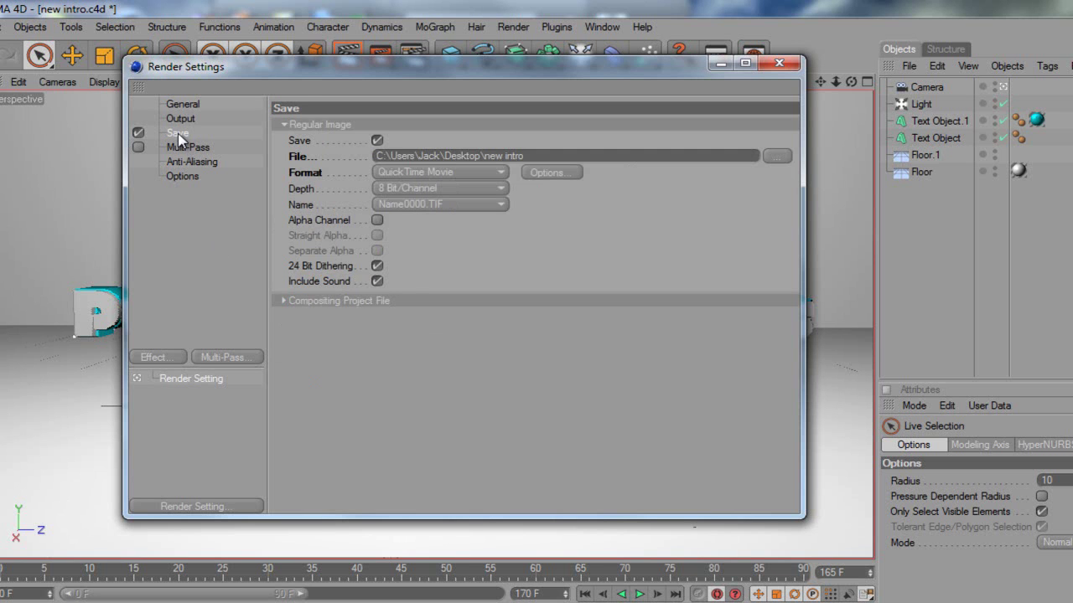
left_click(774, 156)
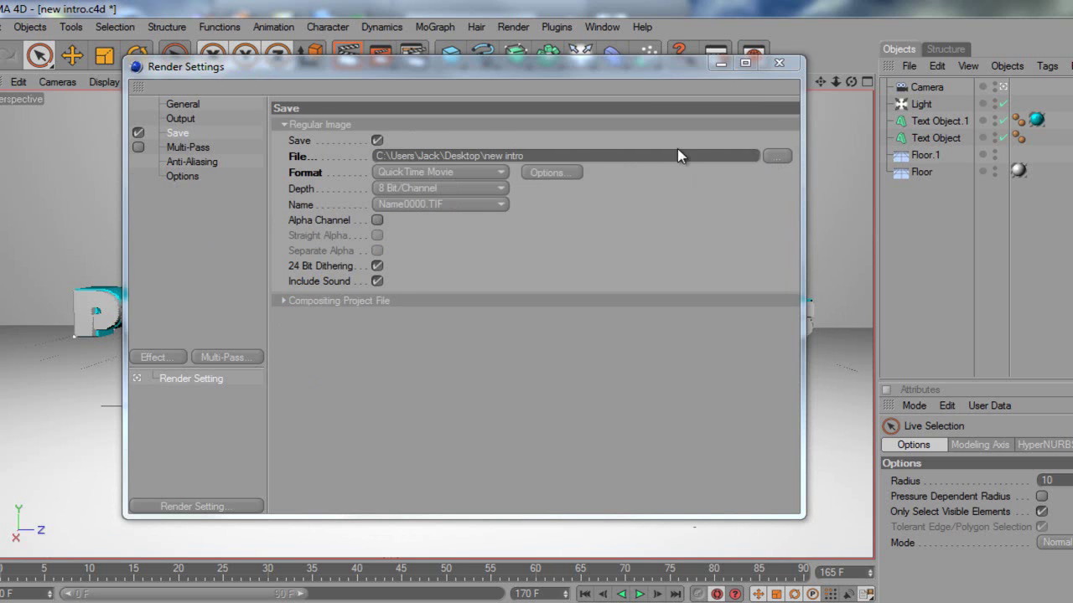
left_click(307, 398)
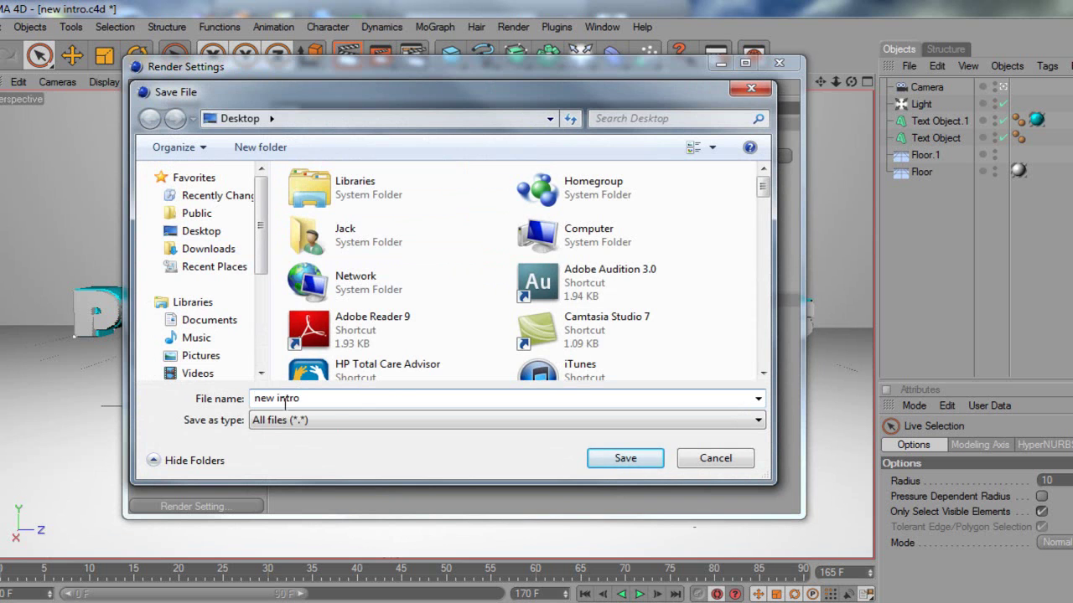
left_click_drag(297, 398, 200, 400)
left_click(341, 394)
left_click(623, 458)
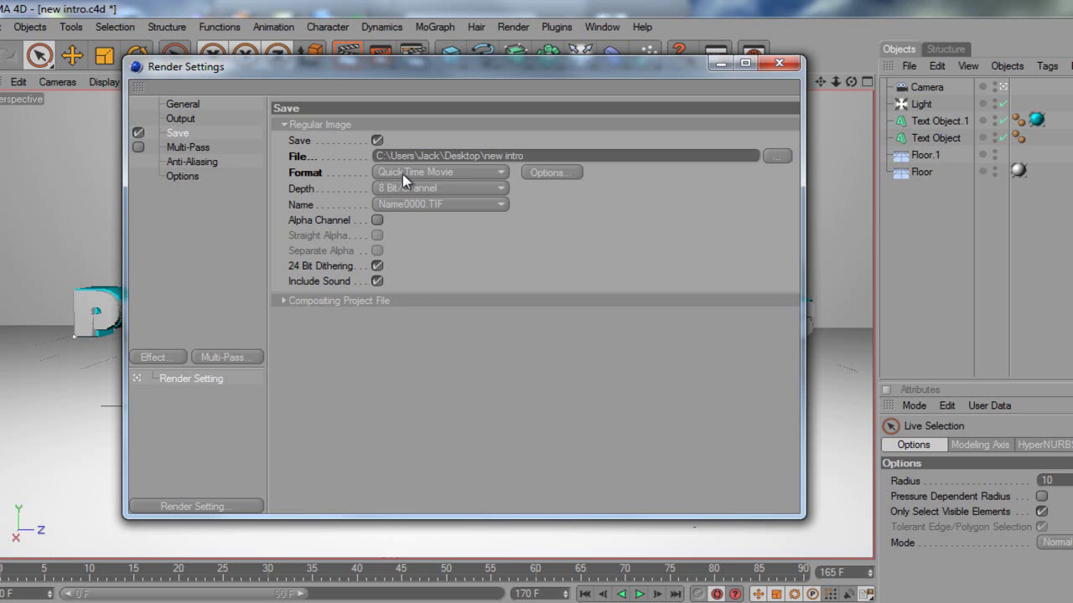
Step: Choose QuickTime Movie as the save format instead of TIFF (PSD Layers)
left_click(501, 172)
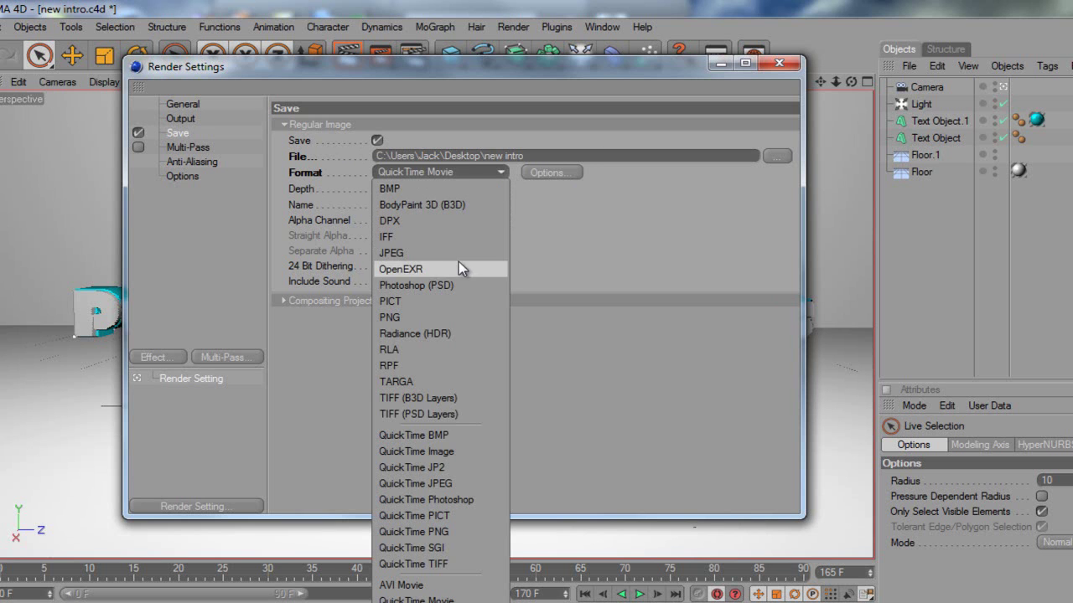
left_click(418, 414)
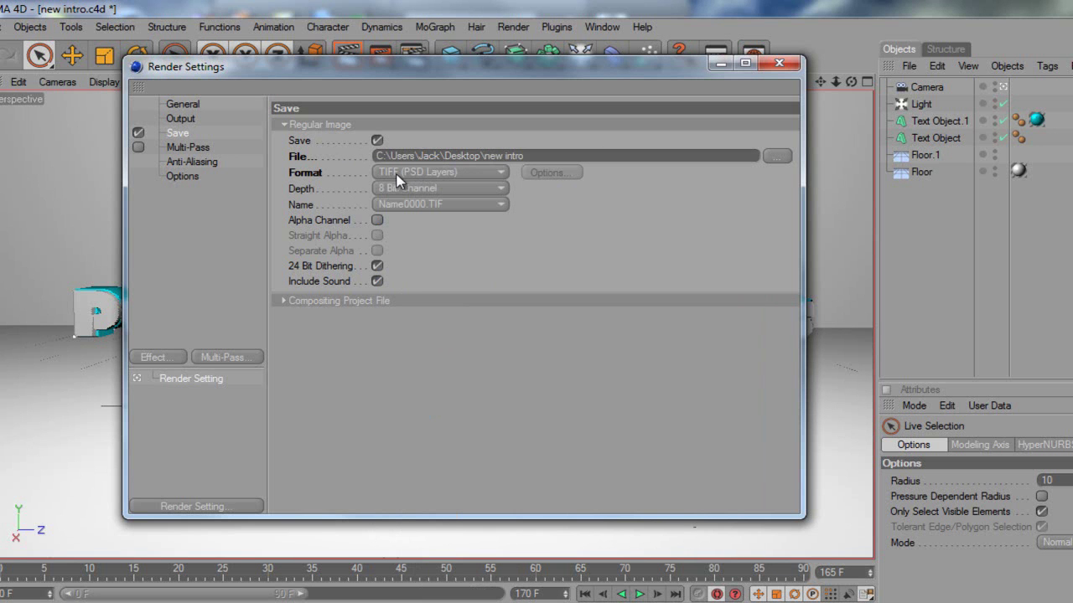
left_click(448, 173)
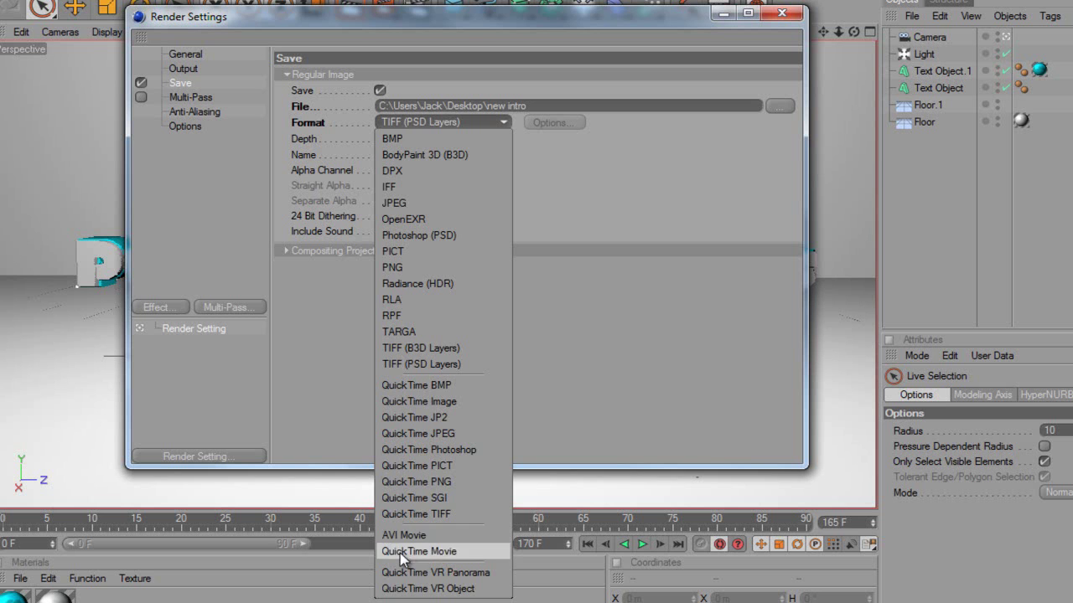
left_click(405, 551)
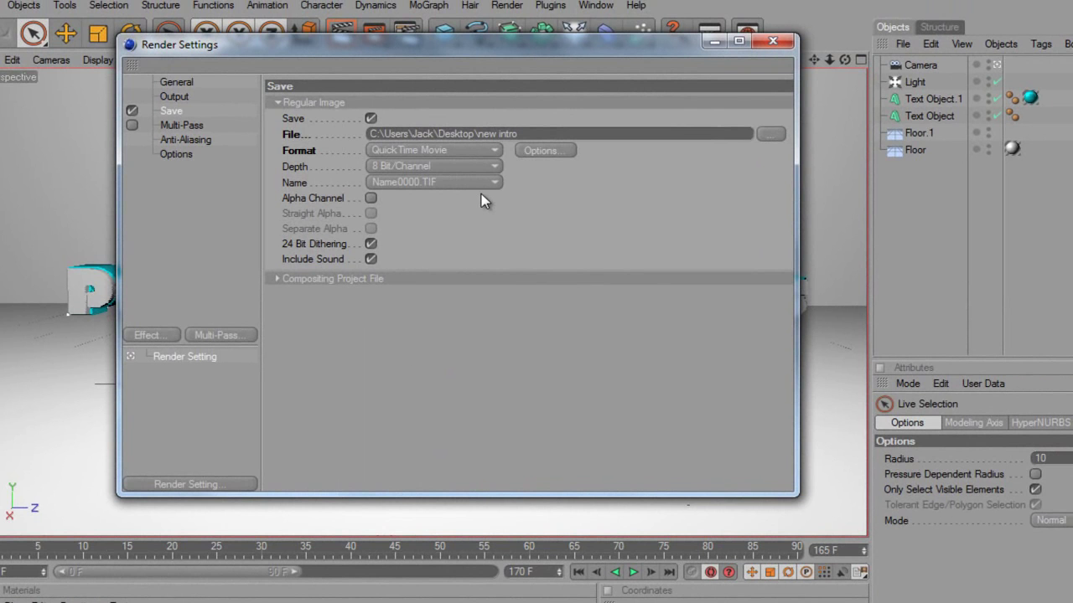
left_click(416, 147)
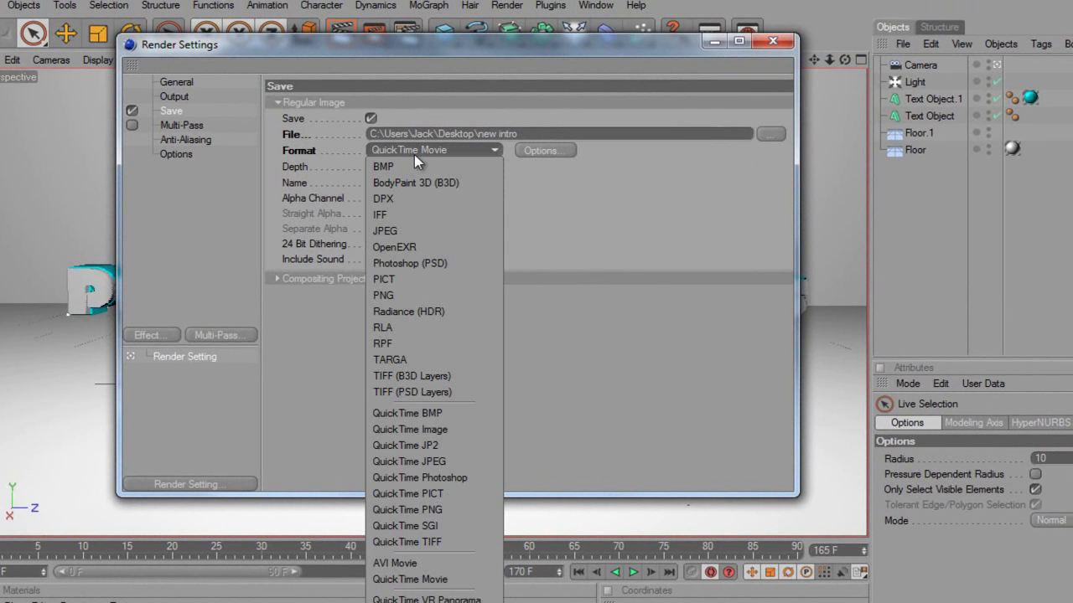
left_click(388, 578)
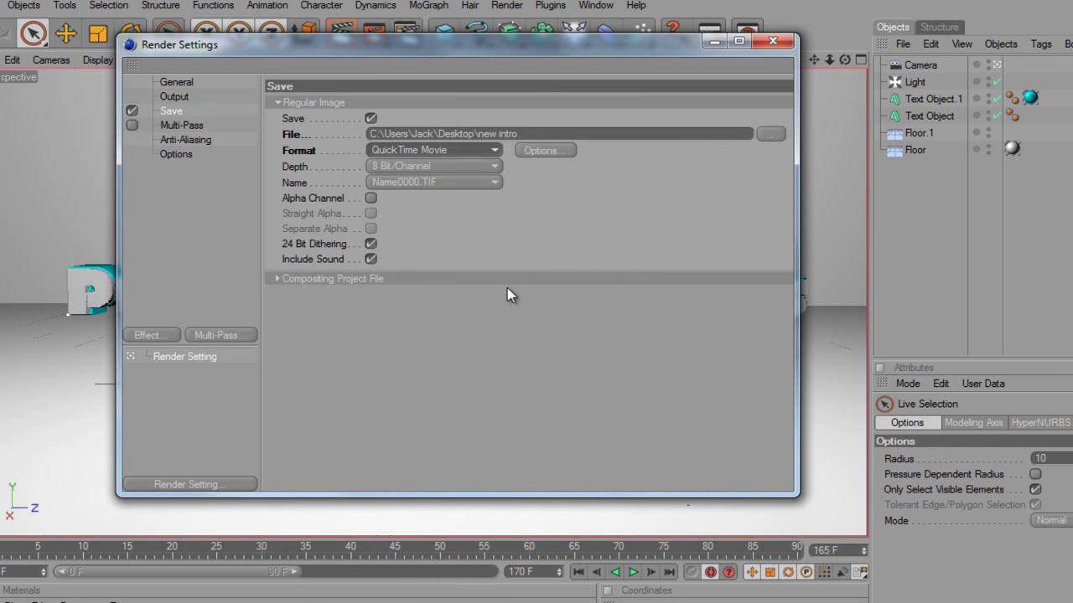
Step: Confirm QuickTime compression Animation, 30 fps, Best quality, then browse Multi-Pass, Anti-Aliasing and Options
left_click(541, 151)
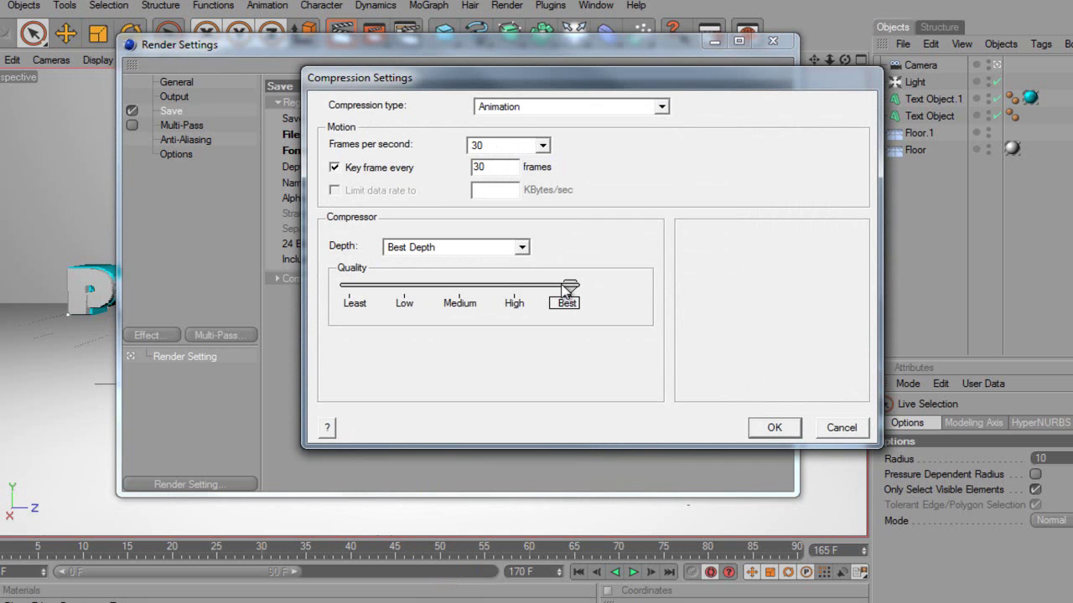
left_click(792, 429)
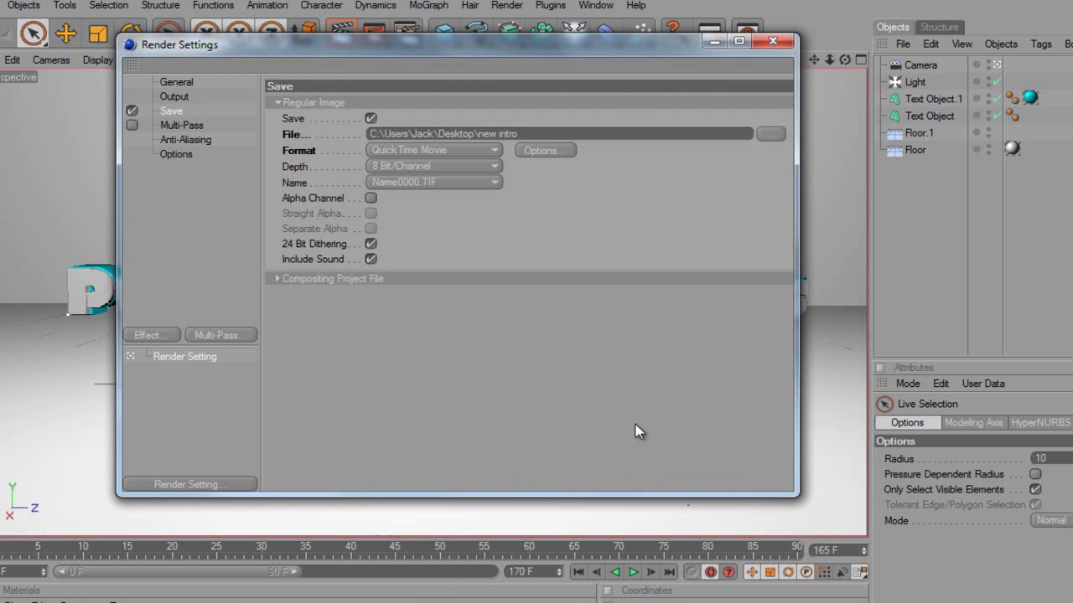
left_click(176, 125)
left_click(180, 140)
left_click(176, 155)
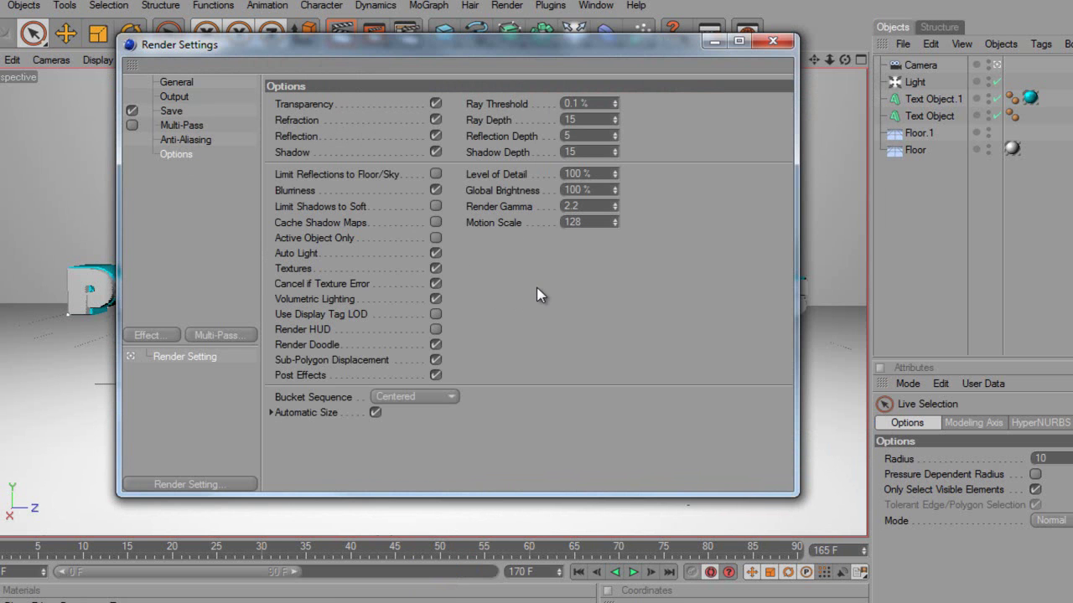
Step: Verify Full Render and Output at 1280x720 with frames 0 to 165 F
left_click(176, 83)
left_click(174, 95)
left_click(176, 86)
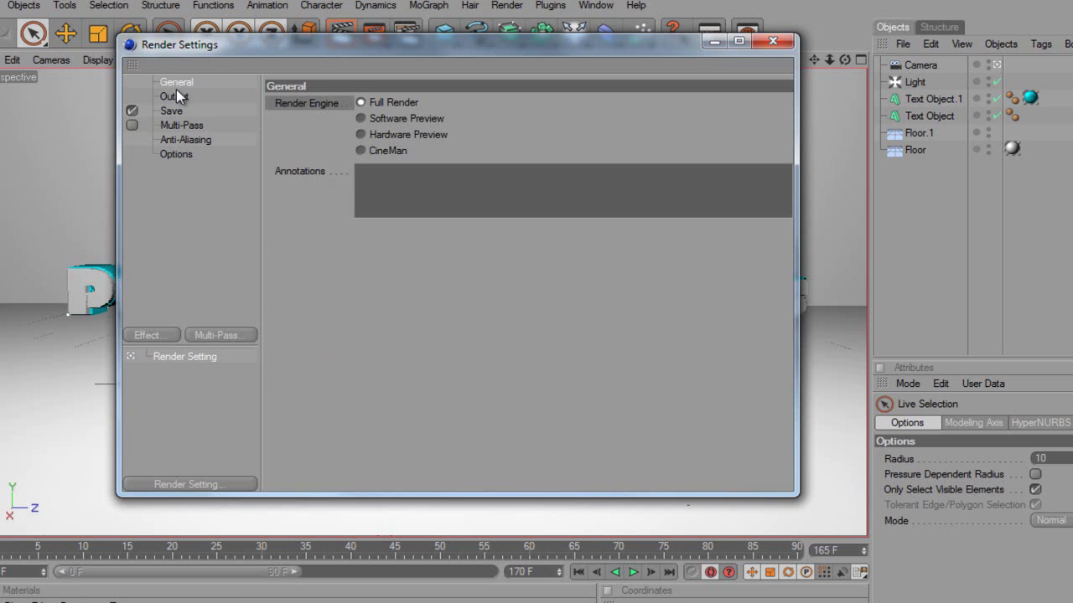
left_click(175, 96)
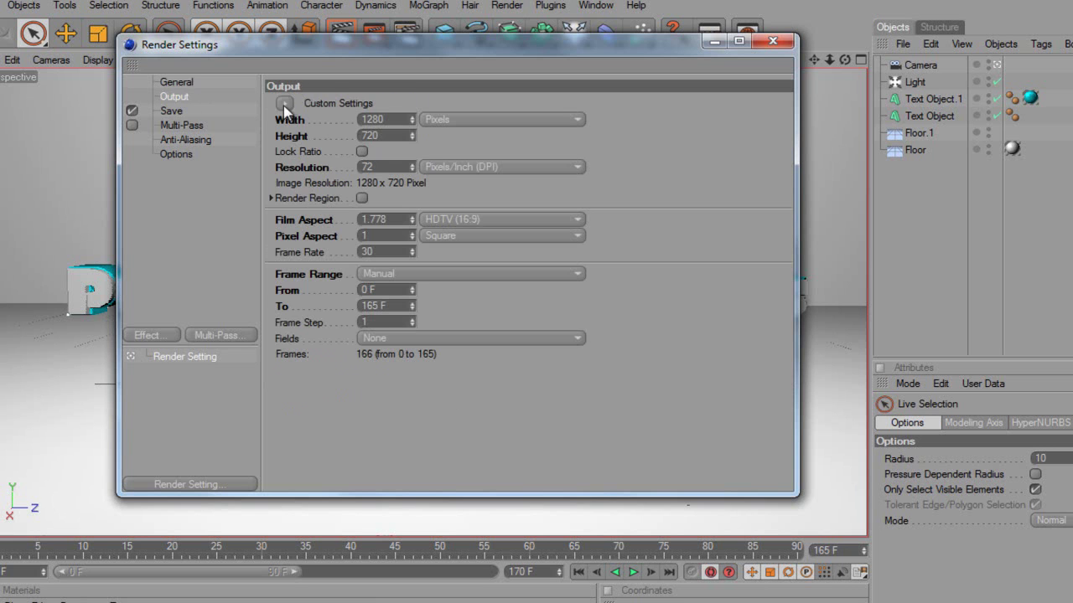
key("Tab")
left_click(482, 315)
left_click(167, 111)
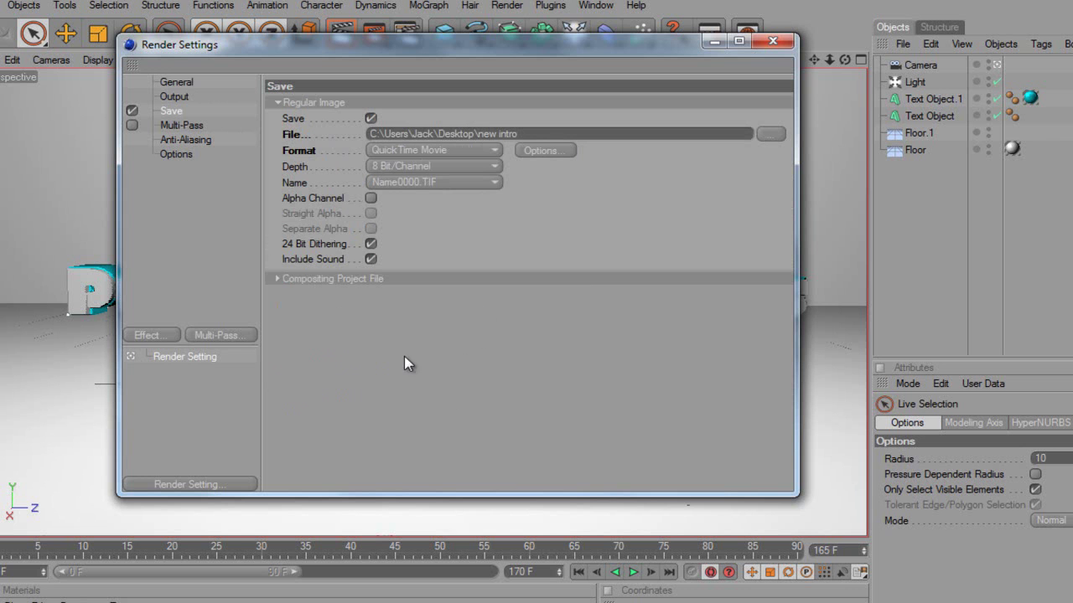
Step: Start saving the render settings as a preset, then cancel the Name dialog
left_click(177, 483)
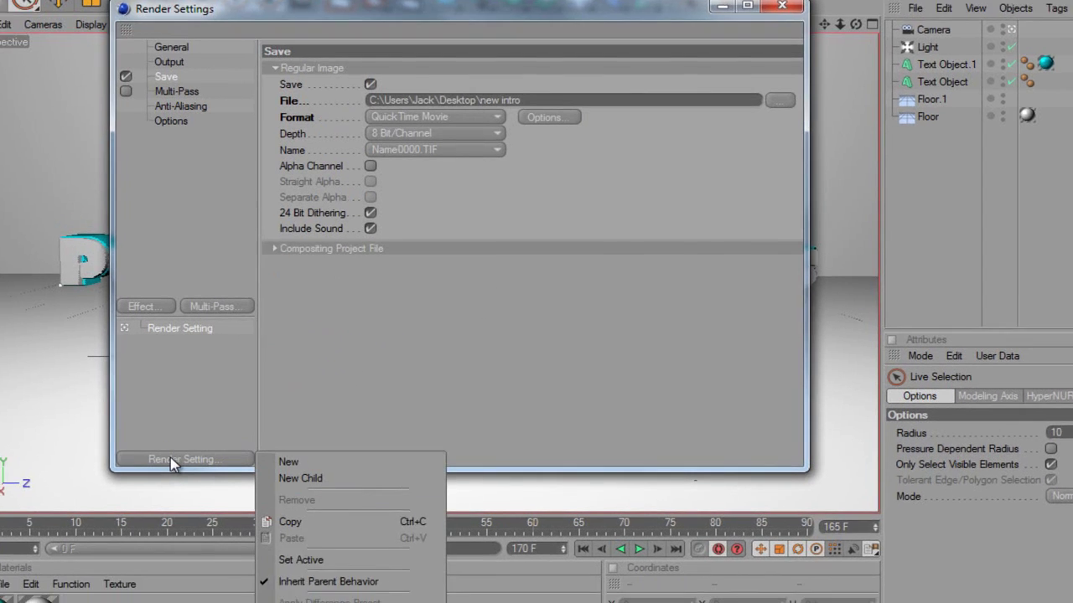
left_click(301, 586)
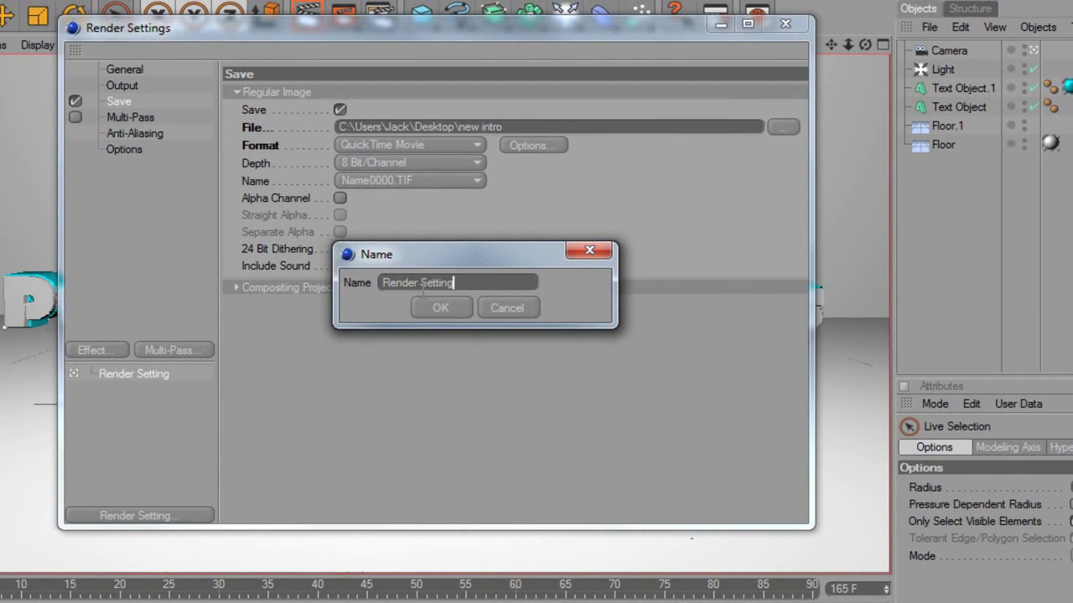
left_click(499, 310)
Step: Glance at the Load Preset menu, dismiss it, and return to the General page
left_click(107, 386)
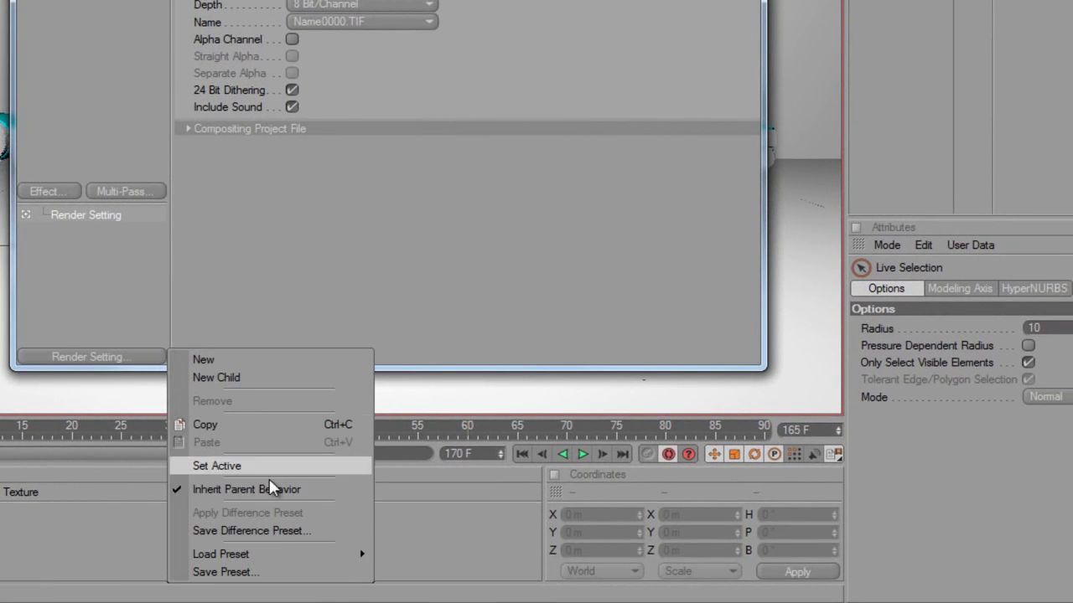
mouse_move(269, 584)
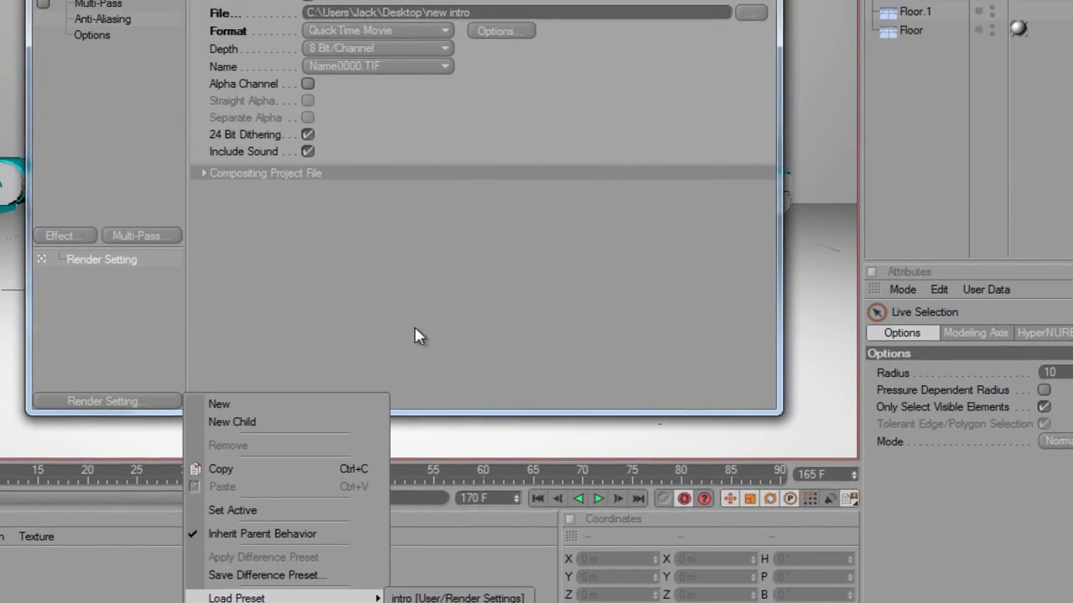
left_click(417, 335)
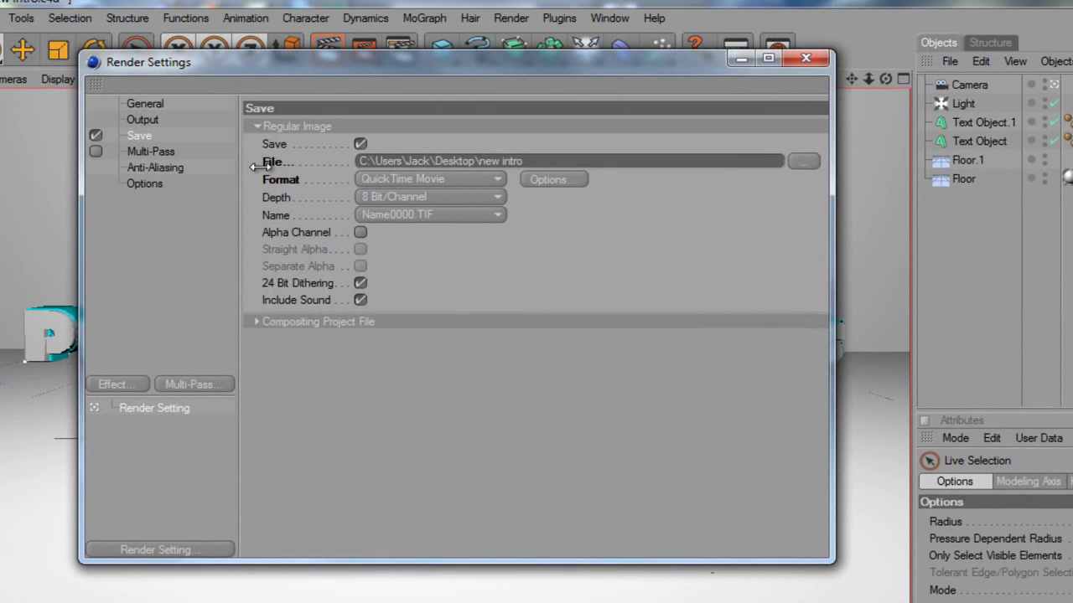
left_click(147, 112)
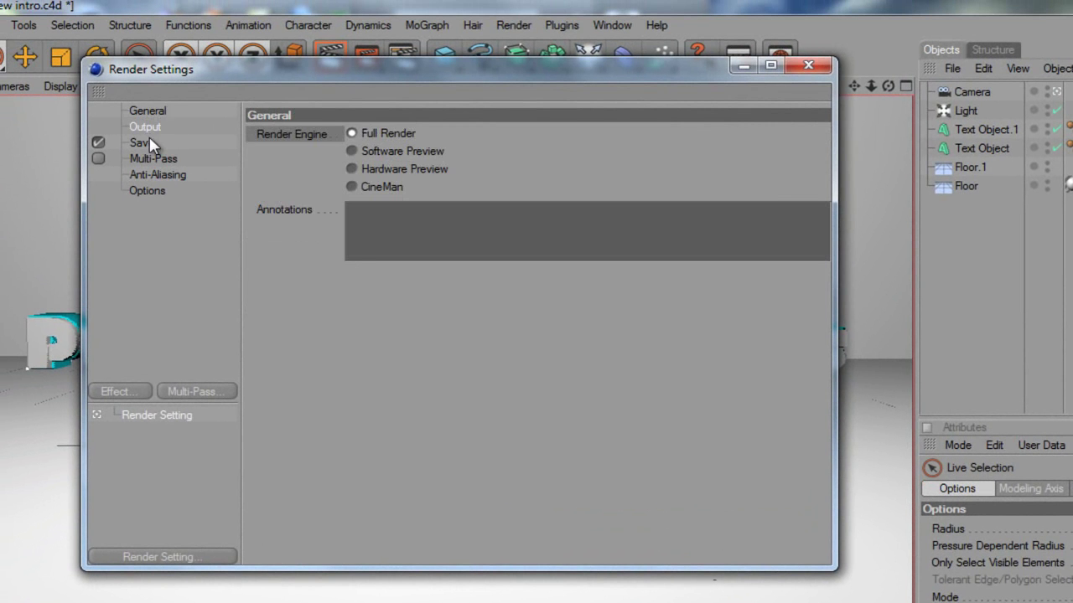
left_click(149, 139)
left_click(148, 112)
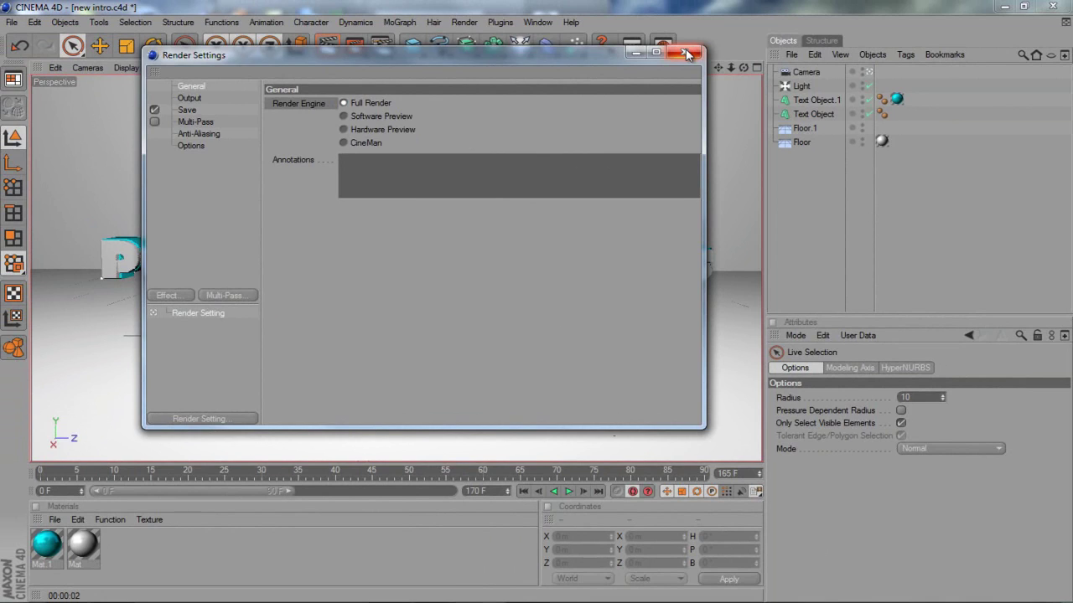
Step: Close Render Settings and render the PureCreativeDesigns intro to the Picture Viewer
left_click(687, 55)
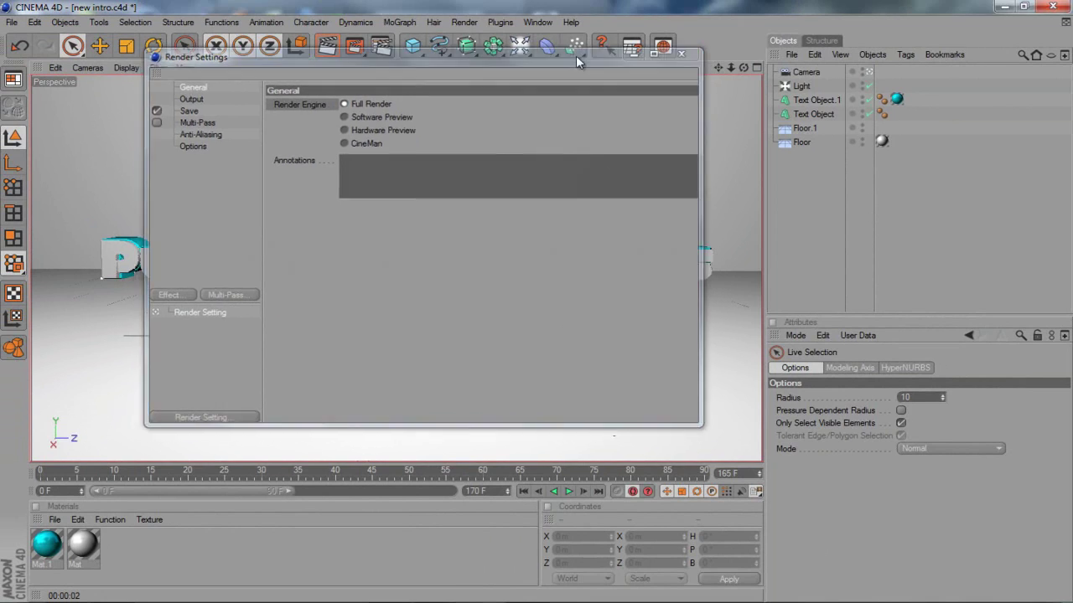
left_click(376, 65)
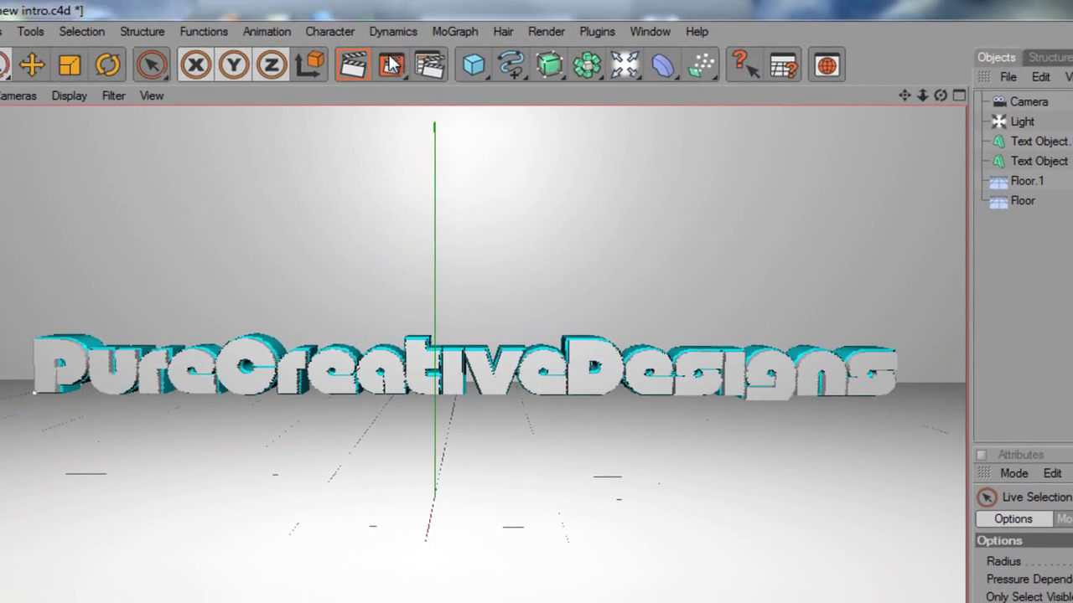